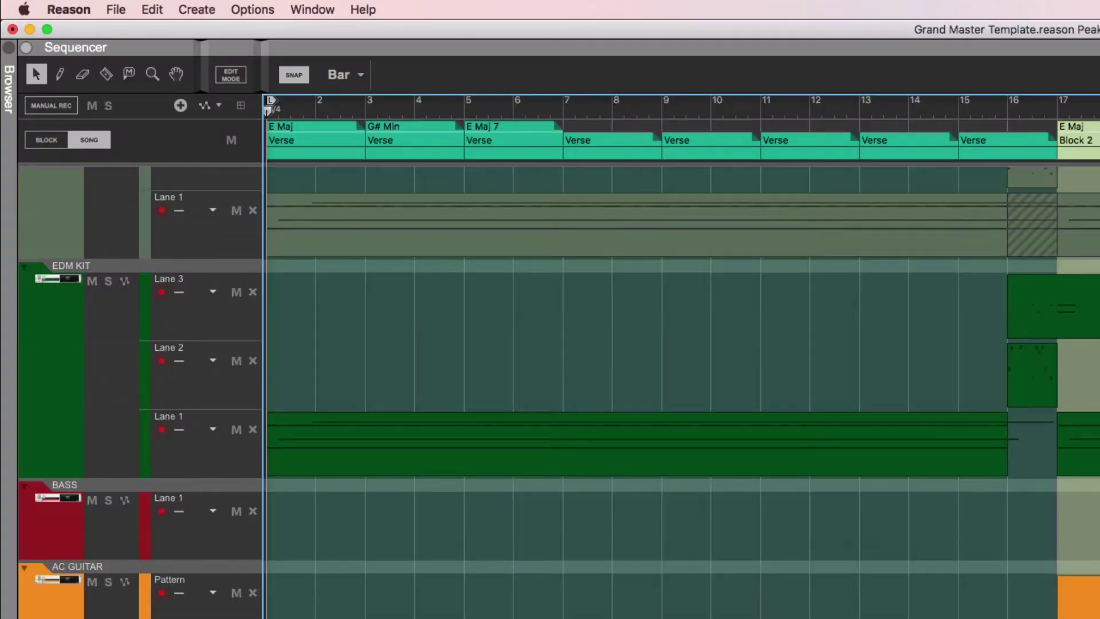
# - Open the first clip on the CHORDS track for editing, audition its lowest note, E2, and return to the arrangement
pyautogui.scroll(10, 682, 390)
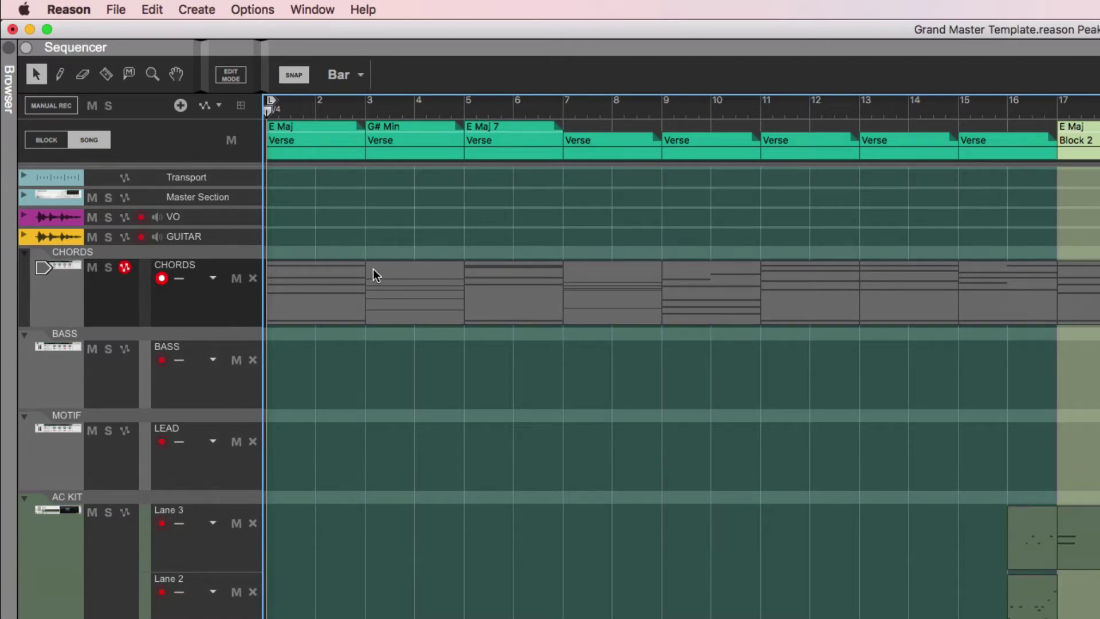
pyautogui.doubleClick(305, 285)
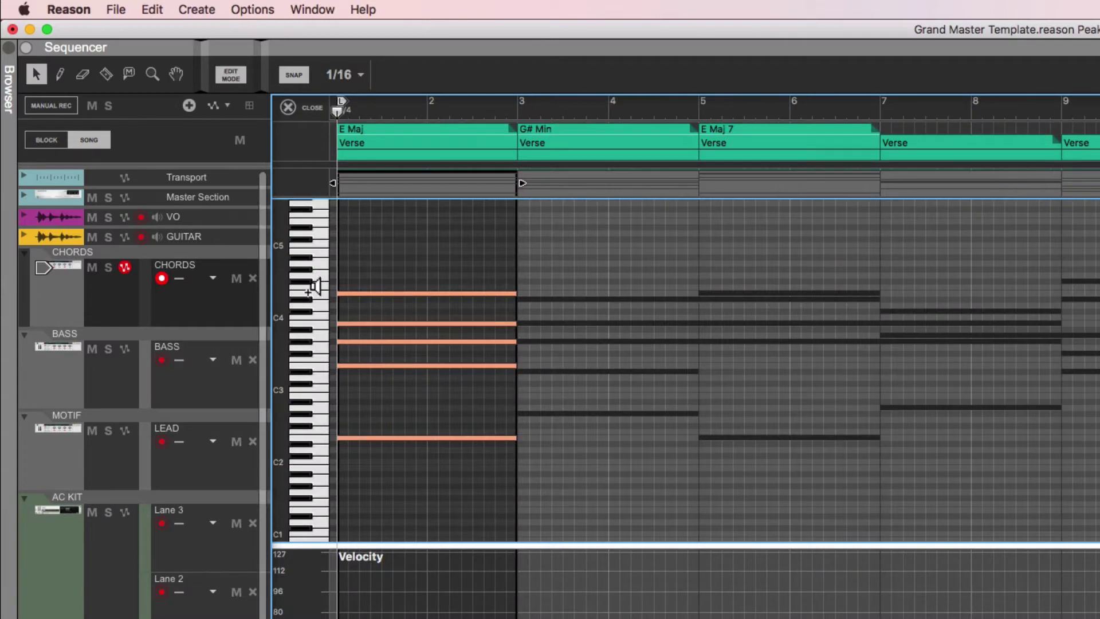
pyautogui.click(386, 438)
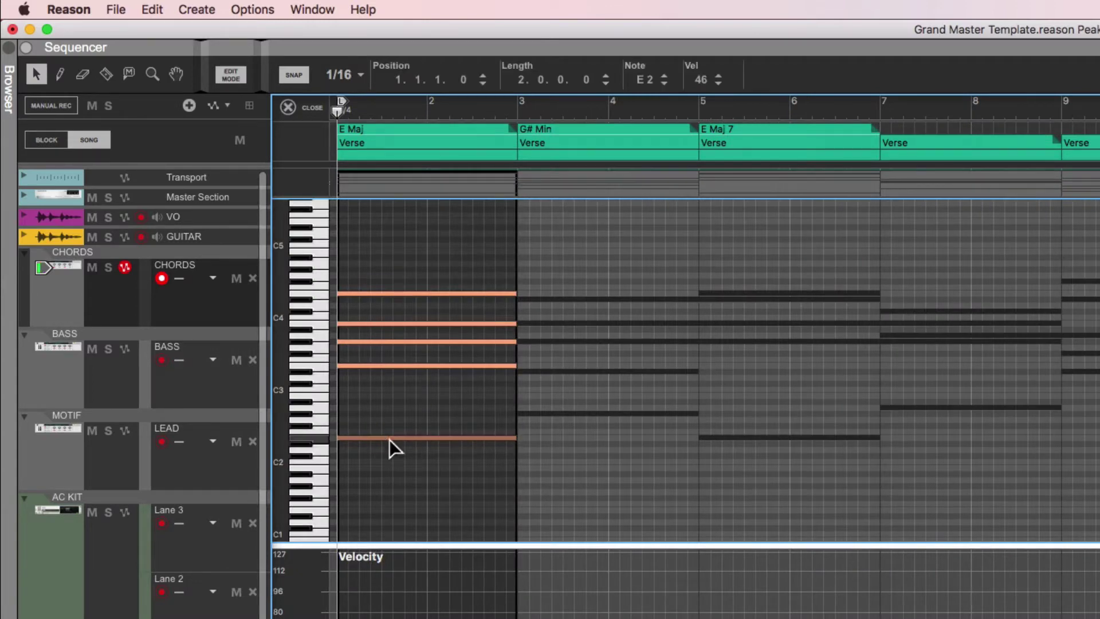
pyautogui.press('super+e')
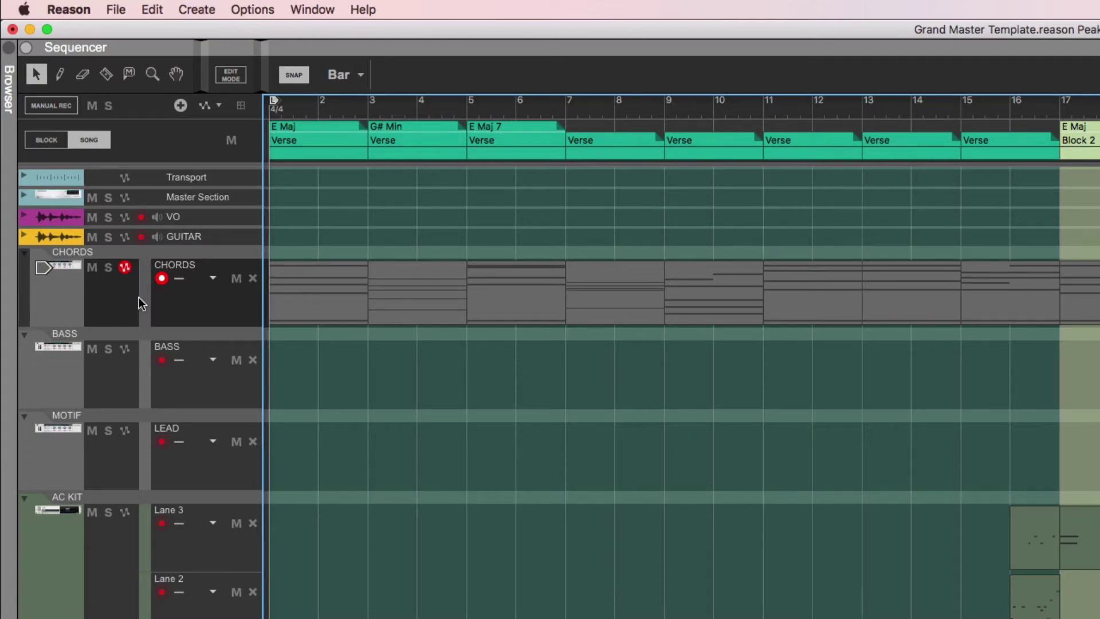
# - Add a new lane to the CHORDS track, move it below the existing CHORDS lane and rename it BASS
pyautogui.click(185, 312)
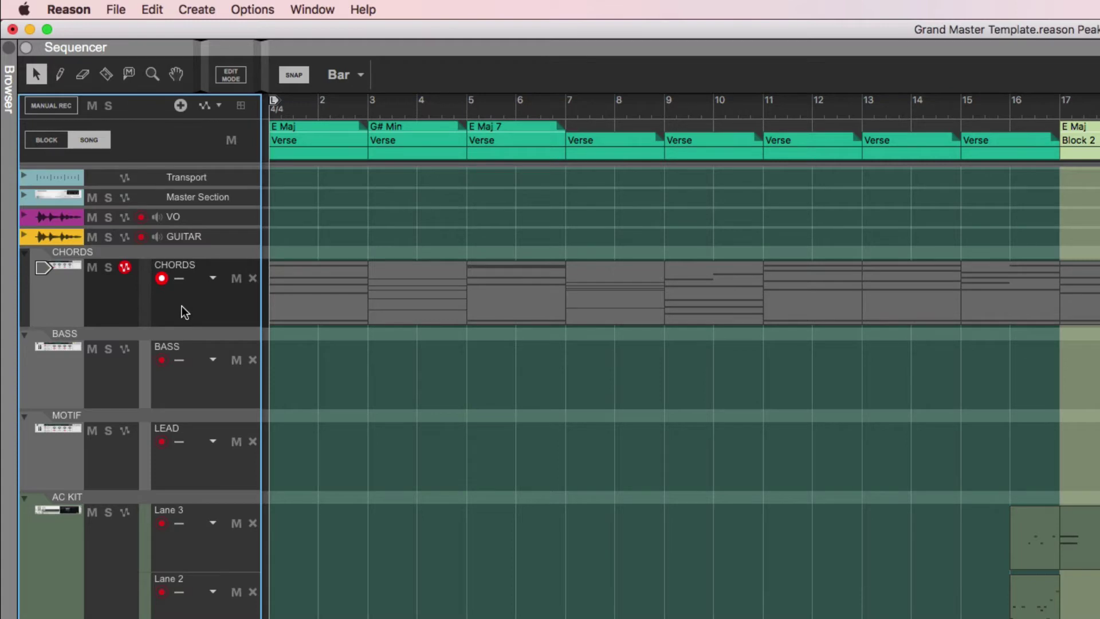
pyautogui.click(181, 106)
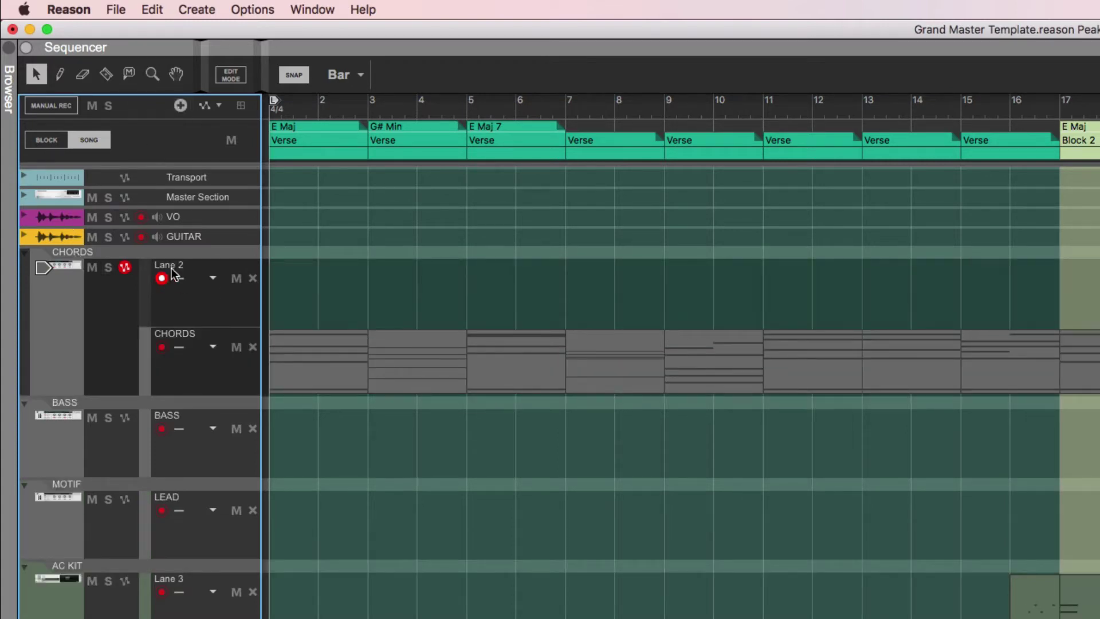
pyautogui.moveTo(149, 284); pyautogui.dragTo(156, 380)
pyautogui.doubleClick(174, 335)
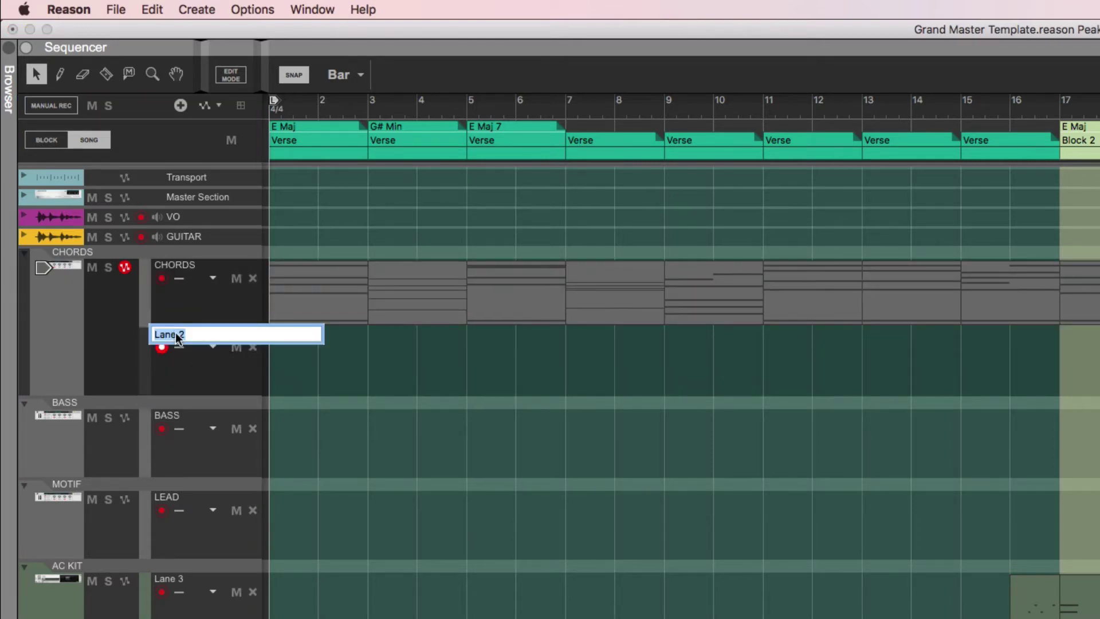
pyautogui.write('BASS')
pyautogui.press('Return')
pyautogui.click(547, 481)
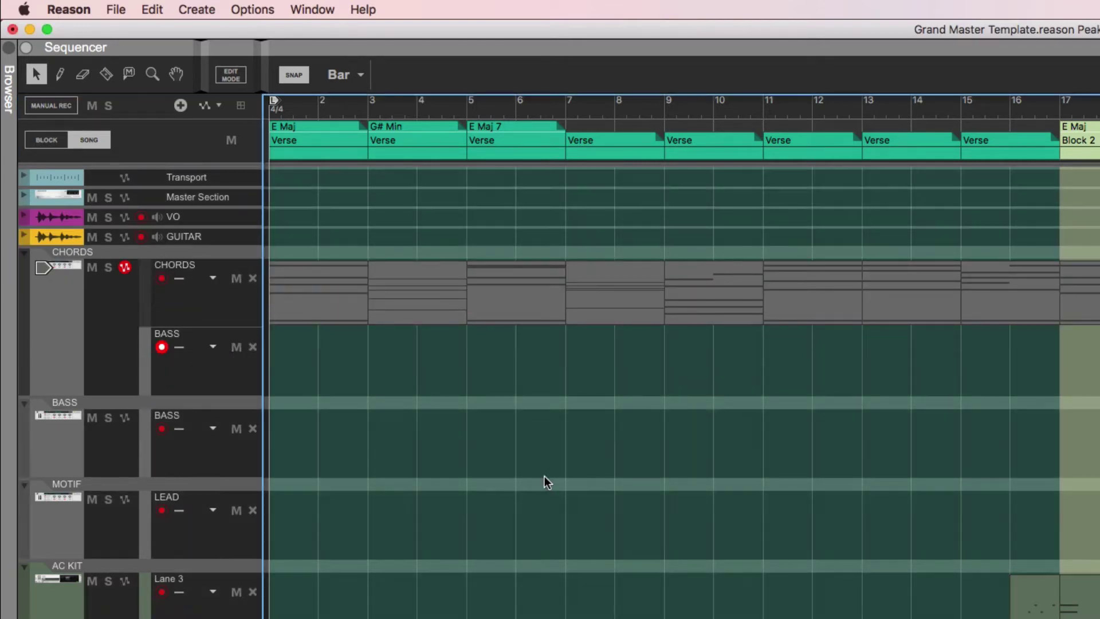
# - Duplicate all clips from the CHORDS lane onto the BASS lane at the same positions
pyautogui.moveTo(1094, 292); pyautogui.dragTo(299, 291)
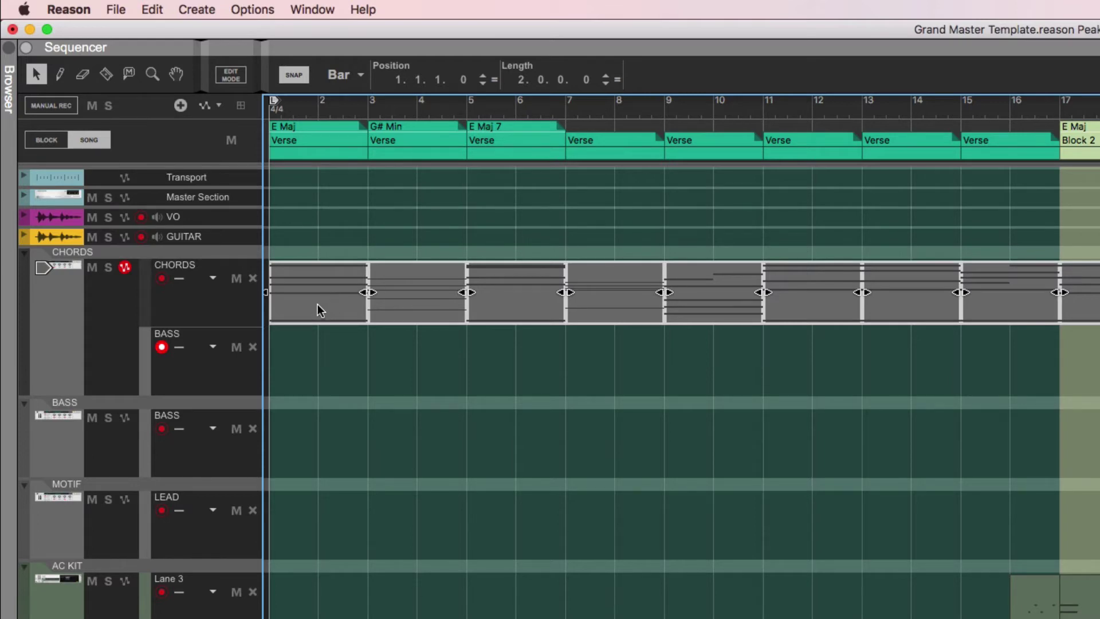
pyautogui.moveTo(314, 302); pyautogui.dragTo(314, 301)
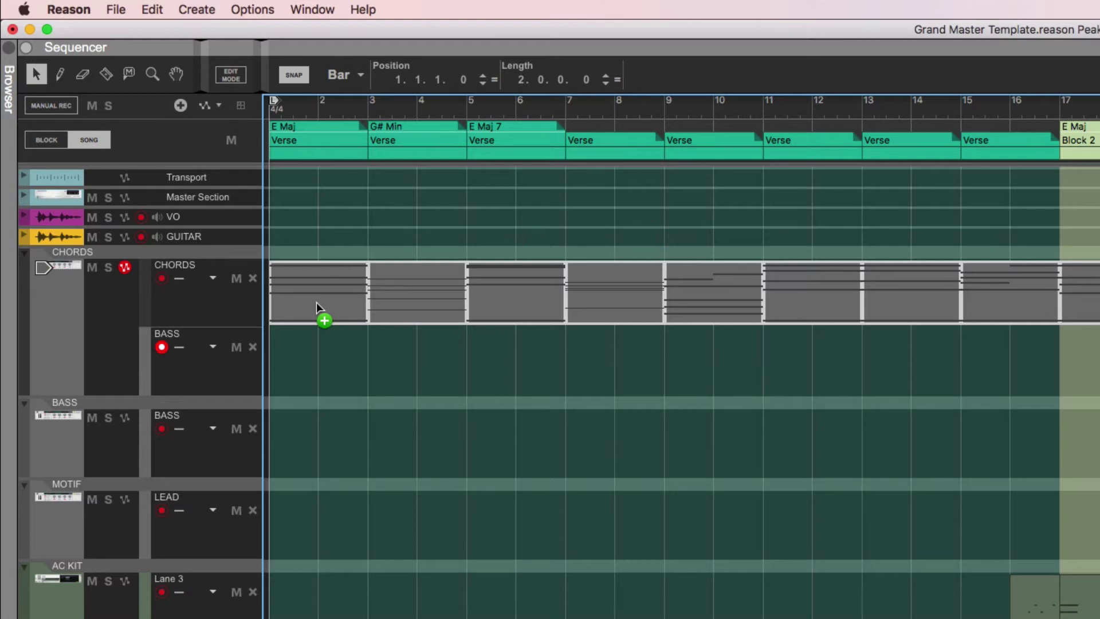
pyautogui.moveTo(317, 301); pyautogui.dragTo(311, 346)
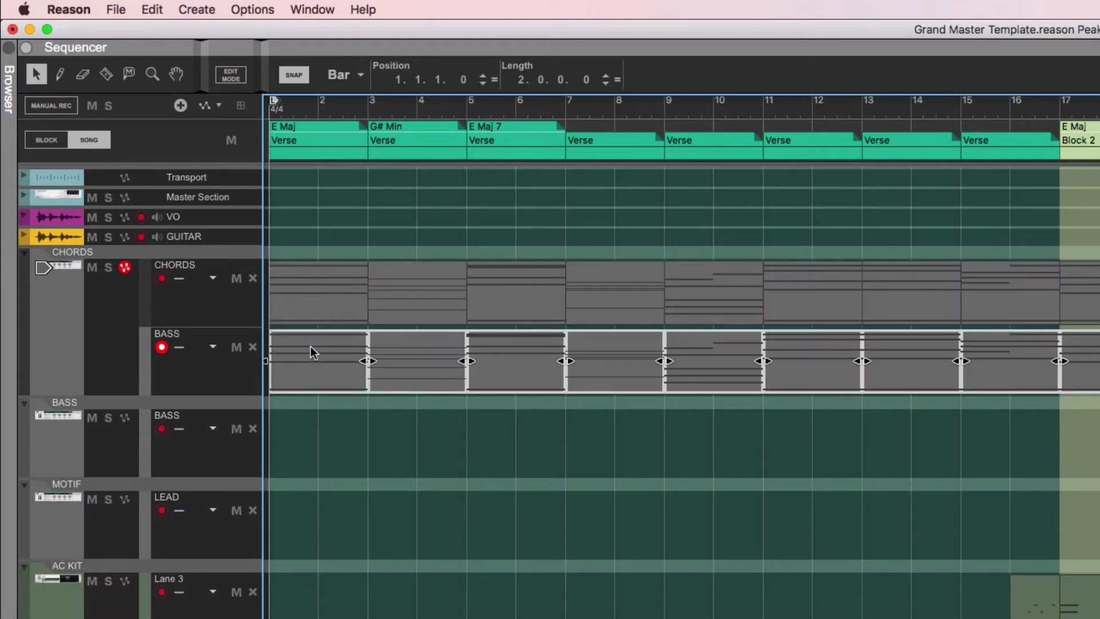
pyautogui.click(338, 453)
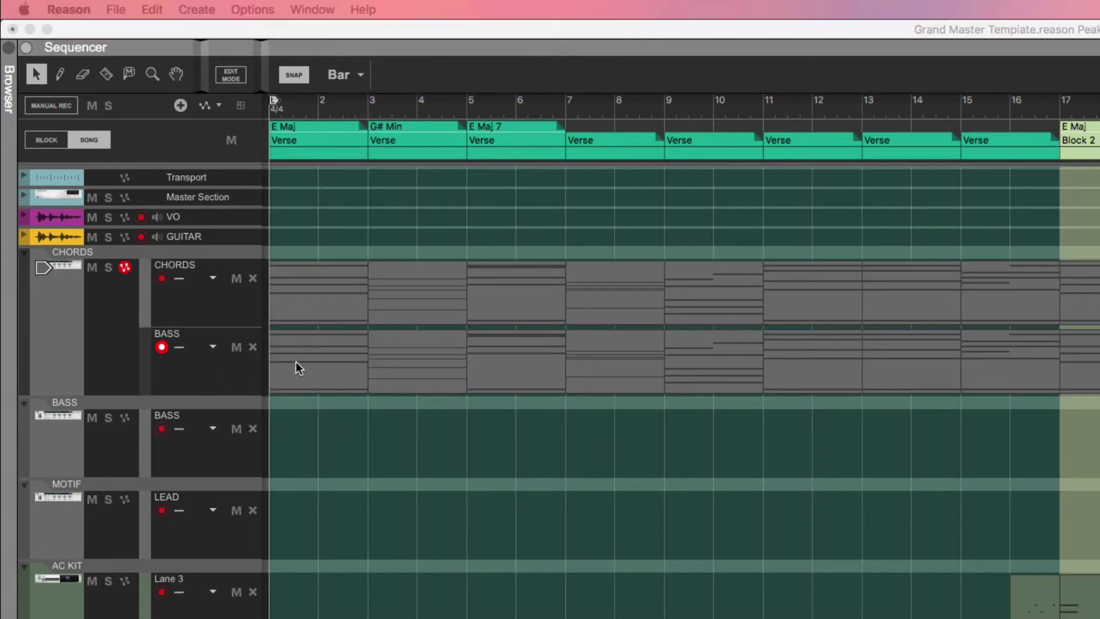
pyautogui.click(703, 488)
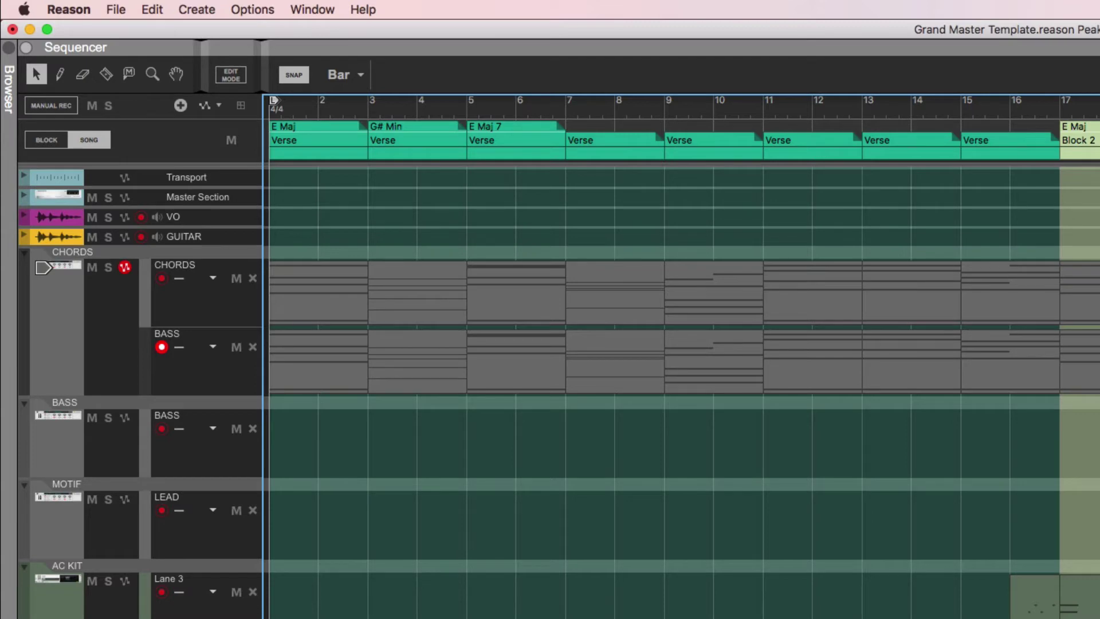
# - Select all BASS lane clips and extract the note range C -2 to C 3 to a new lane using Move
pyautogui.moveTo(1061, 350); pyautogui.dragTo(301, 377)
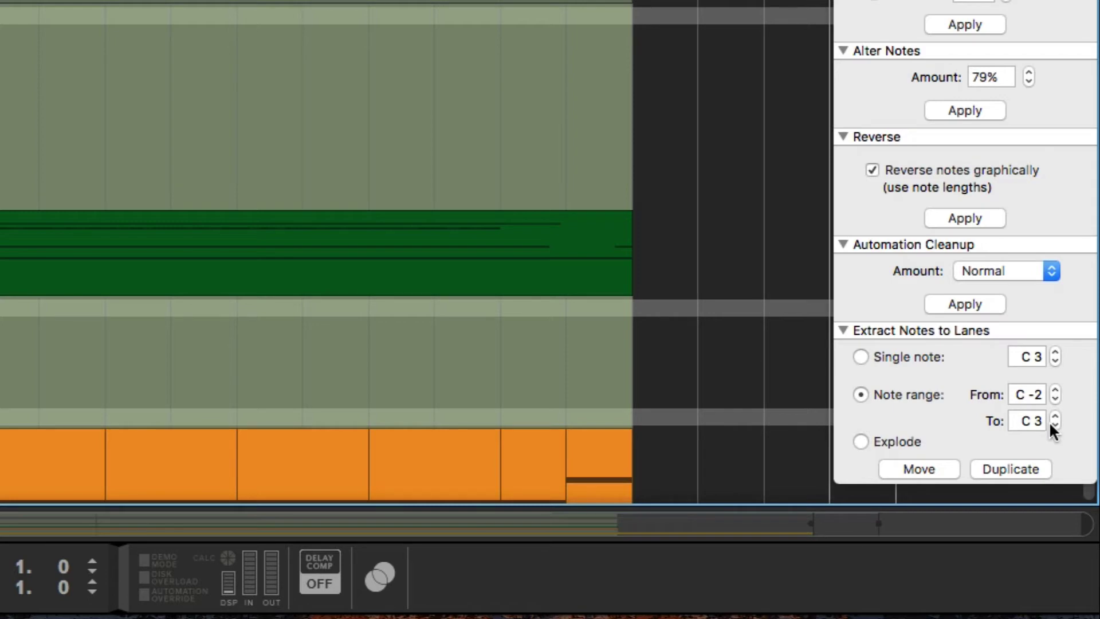
pyautogui.click(916, 469)
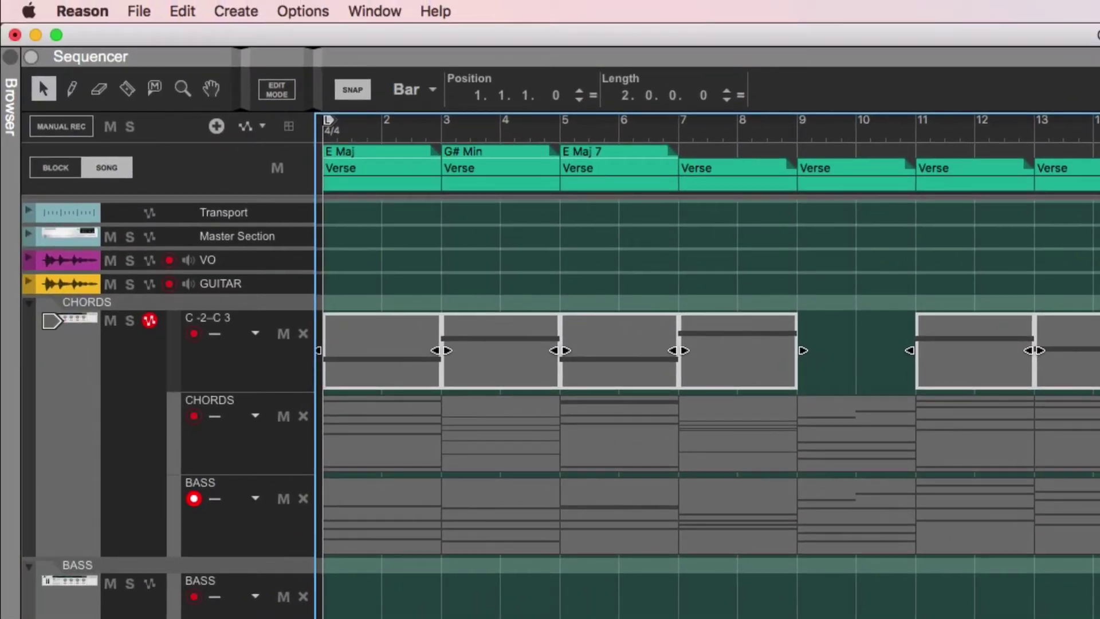
pyautogui.click(802, 599)
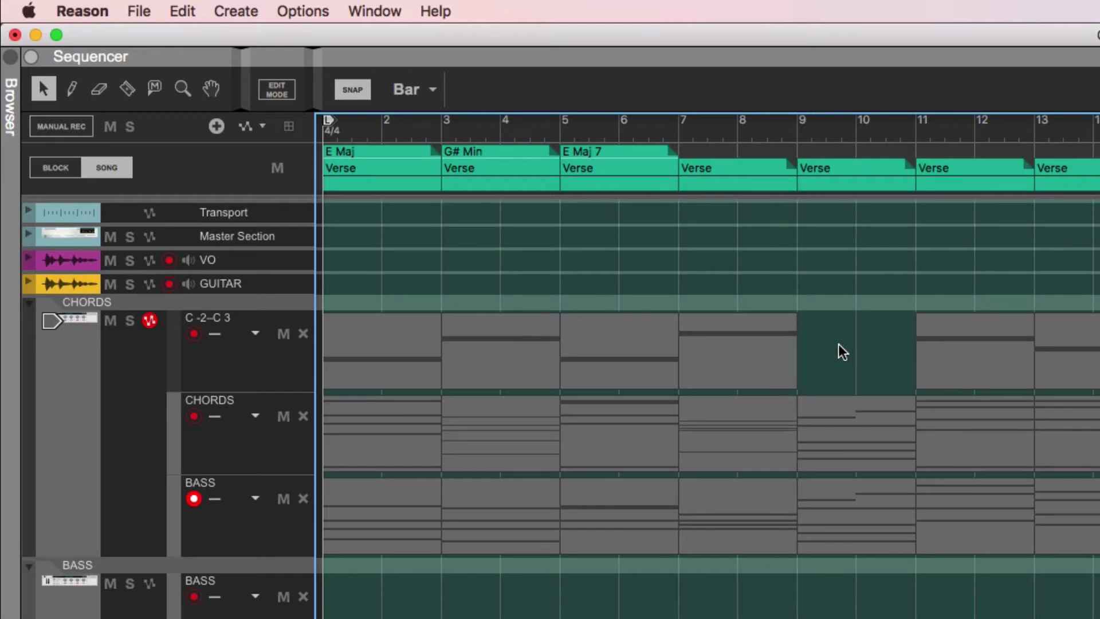
# - Fill the gaps in the extracted C -2–C 3 lane with copies of the matching CHORDS clips, including the one at bar 9
pyautogui.click(859, 444)
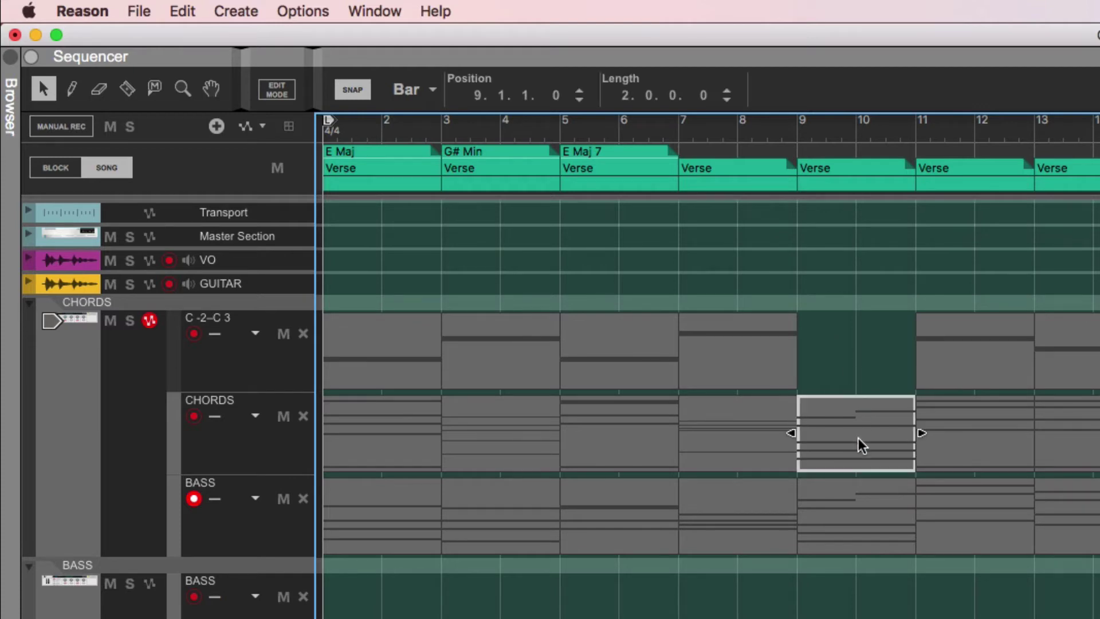
pyautogui.moveTo(860, 439); pyautogui.dragTo(861, 366)
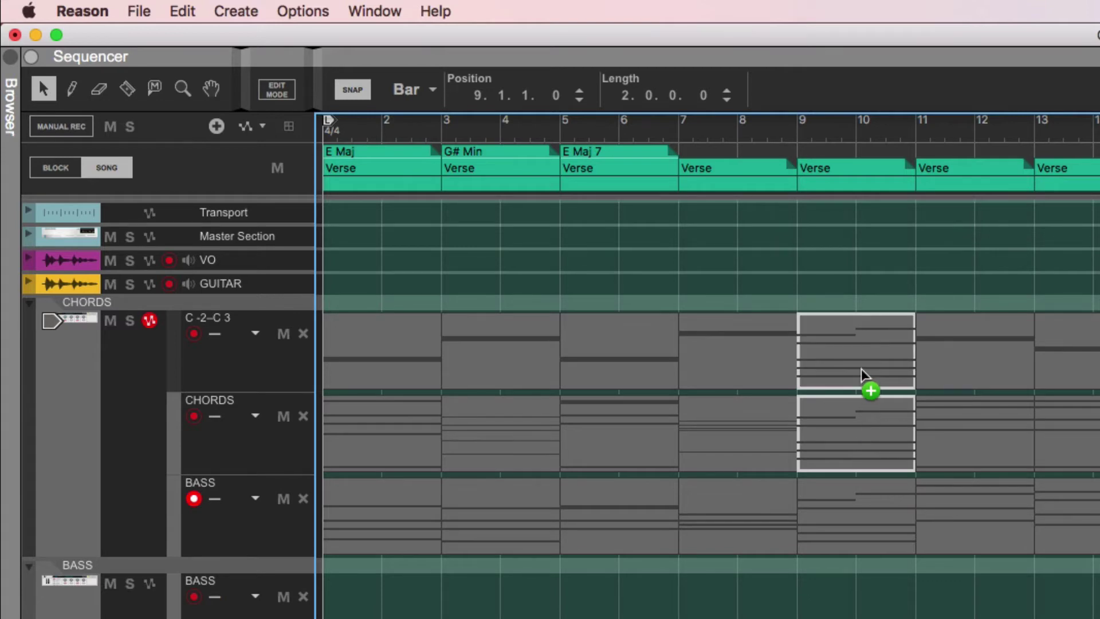
pyautogui.moveTo(861, 369); pyautogui.dragTo(862, 368)
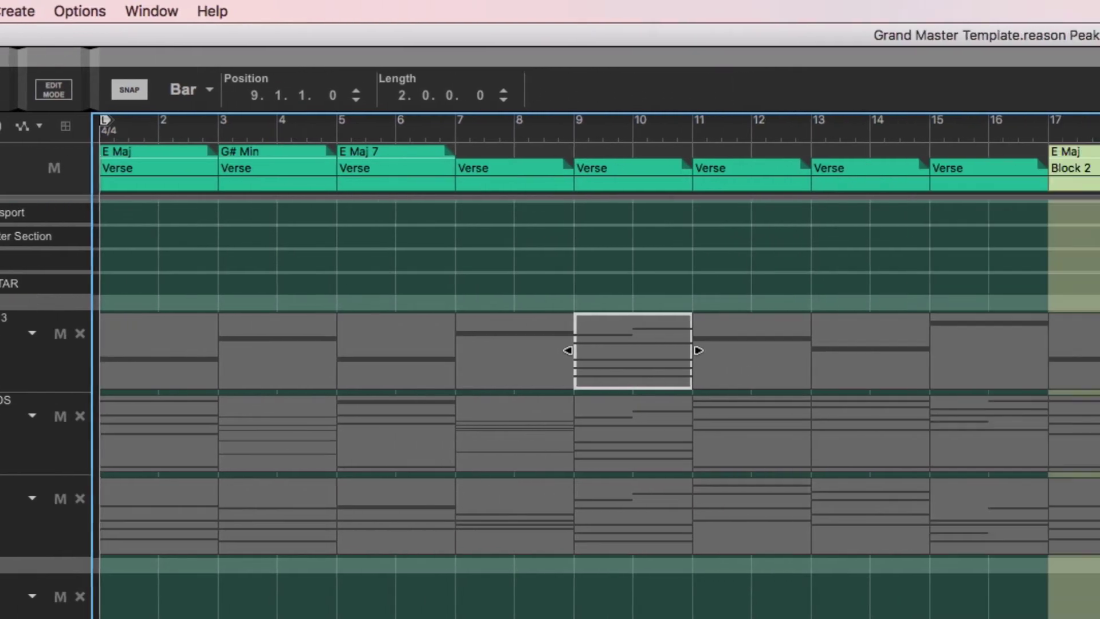
pyautogui.moveTo(875, 445); pyautogui.dragTo(830, 379)
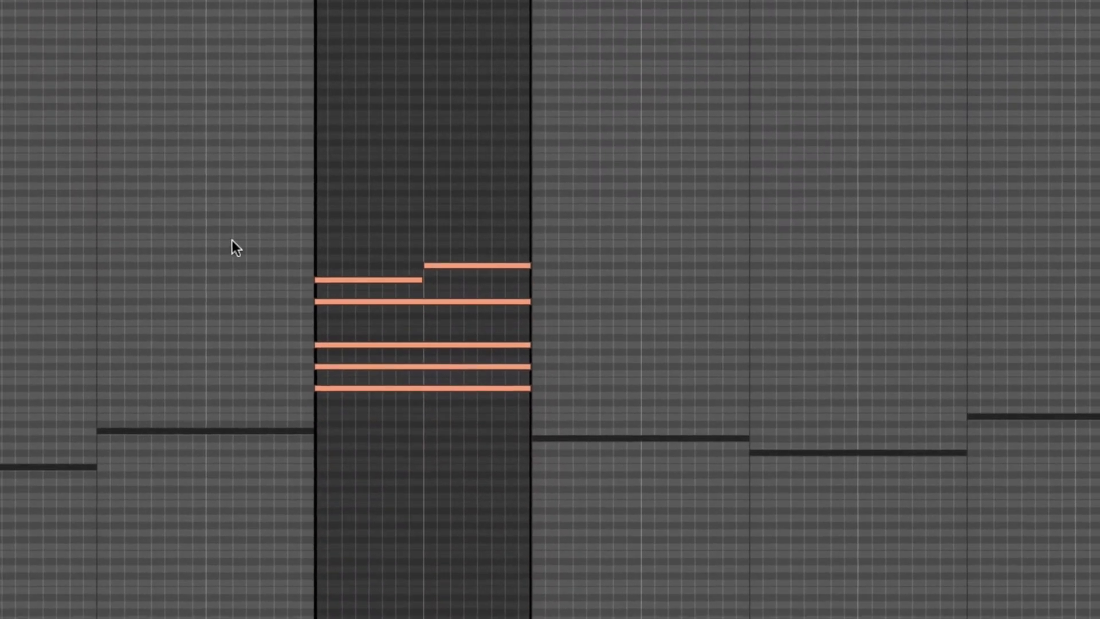
# - Delete all notes except the lowest one in each chord clip copied to the C -2–C 3 lane
pyautogui.moveTo(198, 204); pyautogui.dragTo(575, 373)
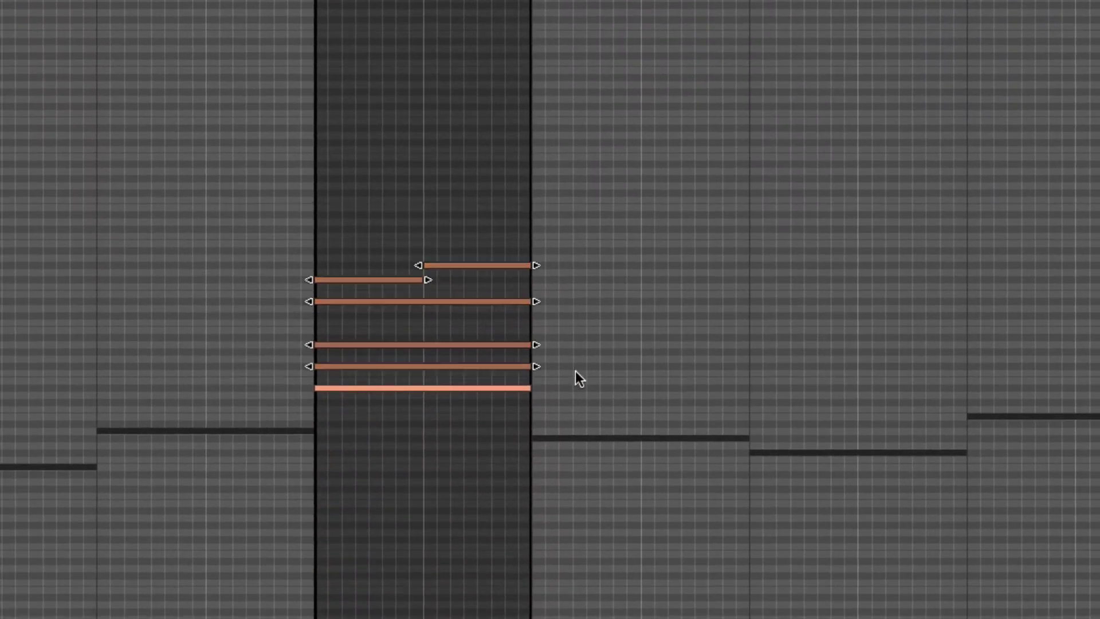
pyautogui.press('Delete')
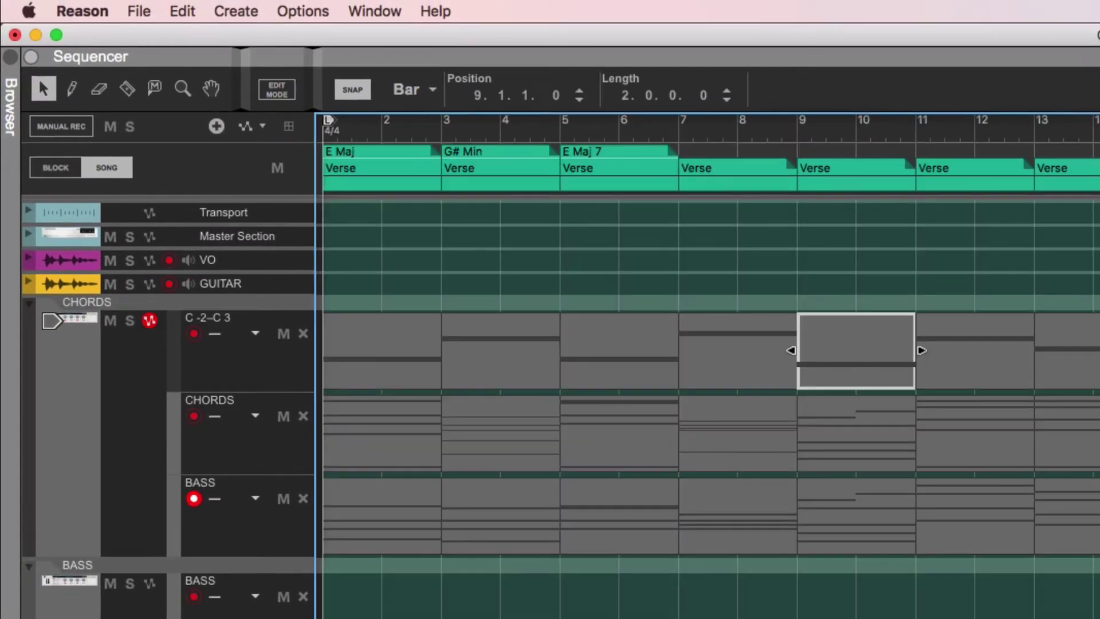
pyautogui.doubleClick(1097, 351)
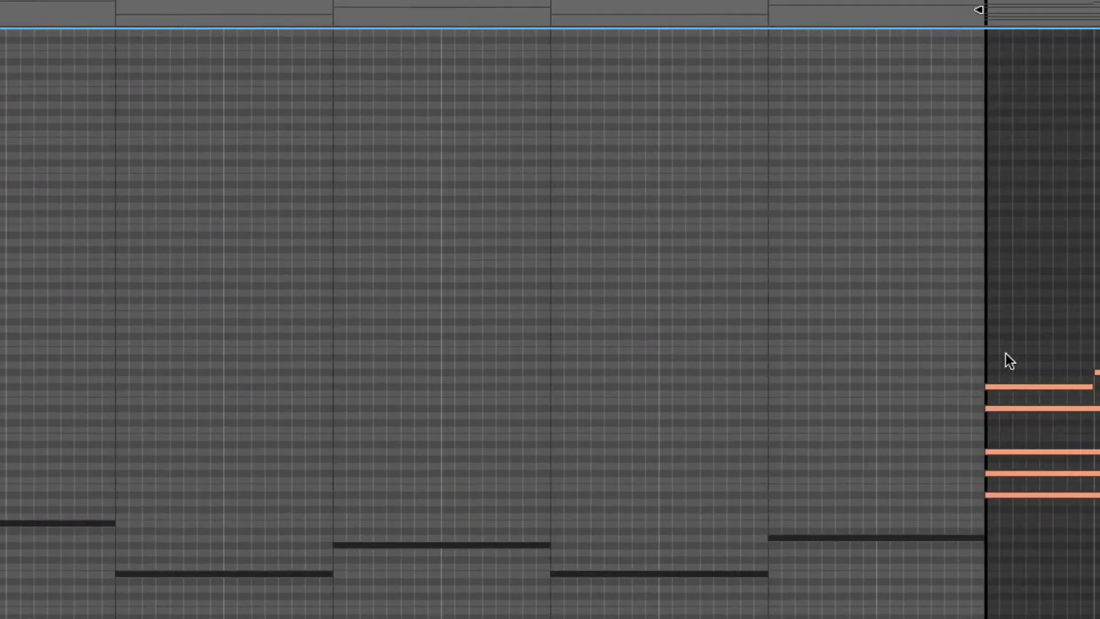
pyautogui.moveTo(811, 307); pyautogui.dragTo(997, 456)
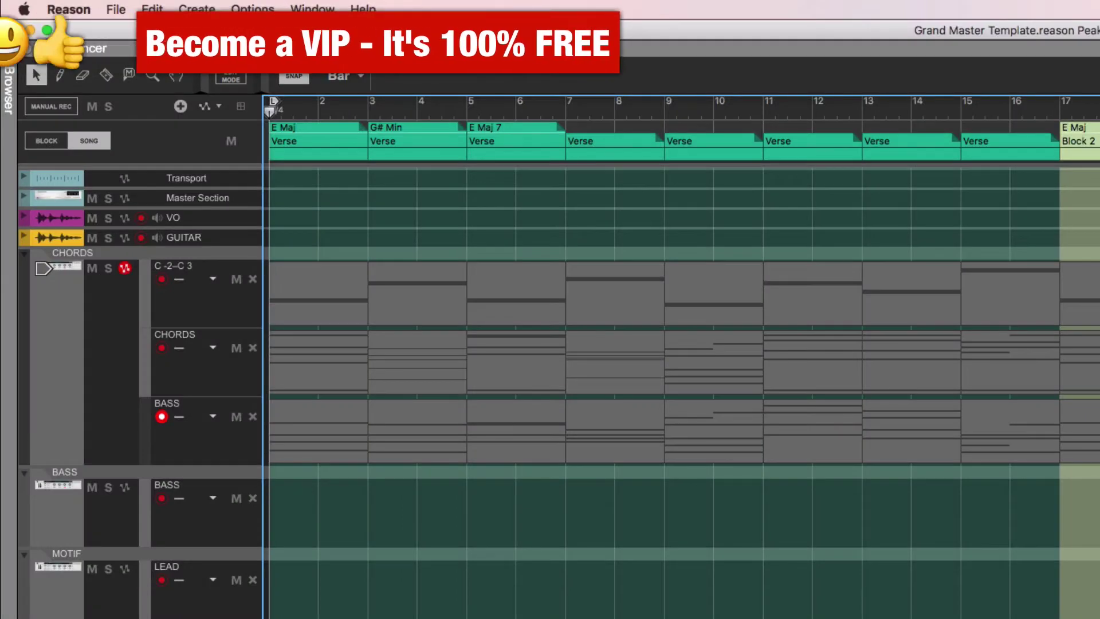
# - Replace the BASS lane's clips with the clips from the C -2–C 3 lane, and delete the emptied lane
pyautogui.moveTo(357, 424); pyautogui.dragTo(301, 438)
pyautogui.press('Delete')
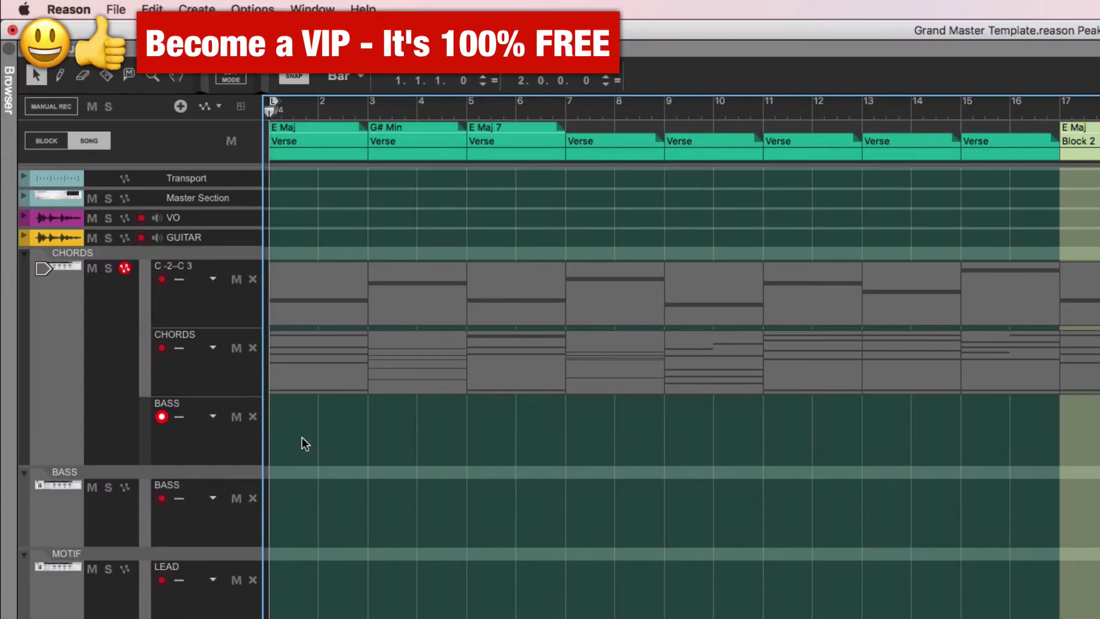
pyautogui.moveTo(1094, 260); pyautogui.dragTo(308, 443)
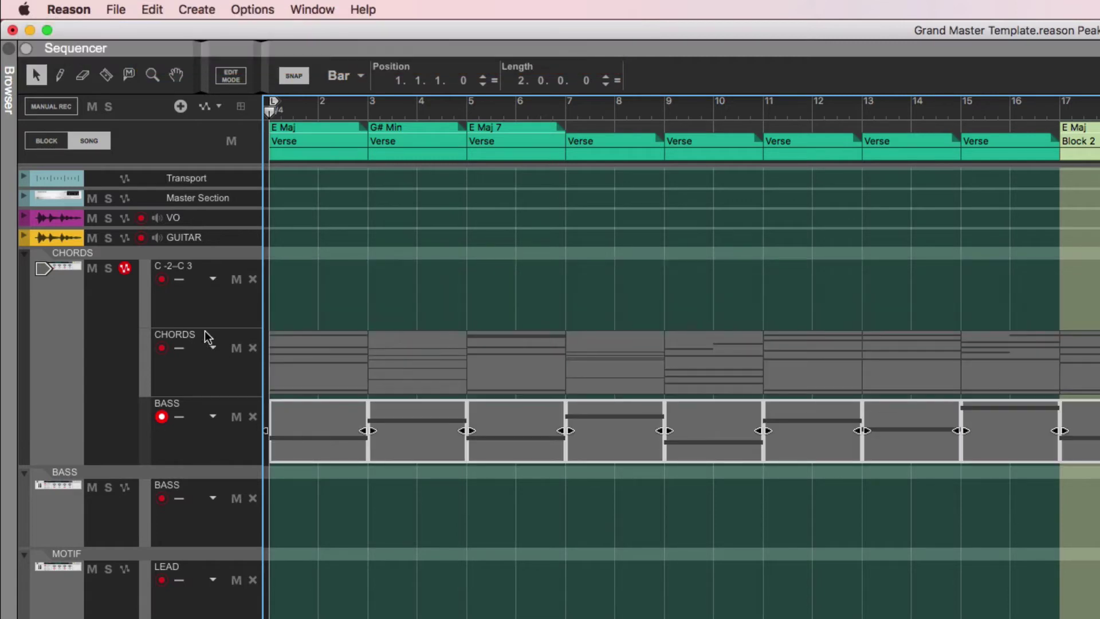
pyautogui.click(252, 279)
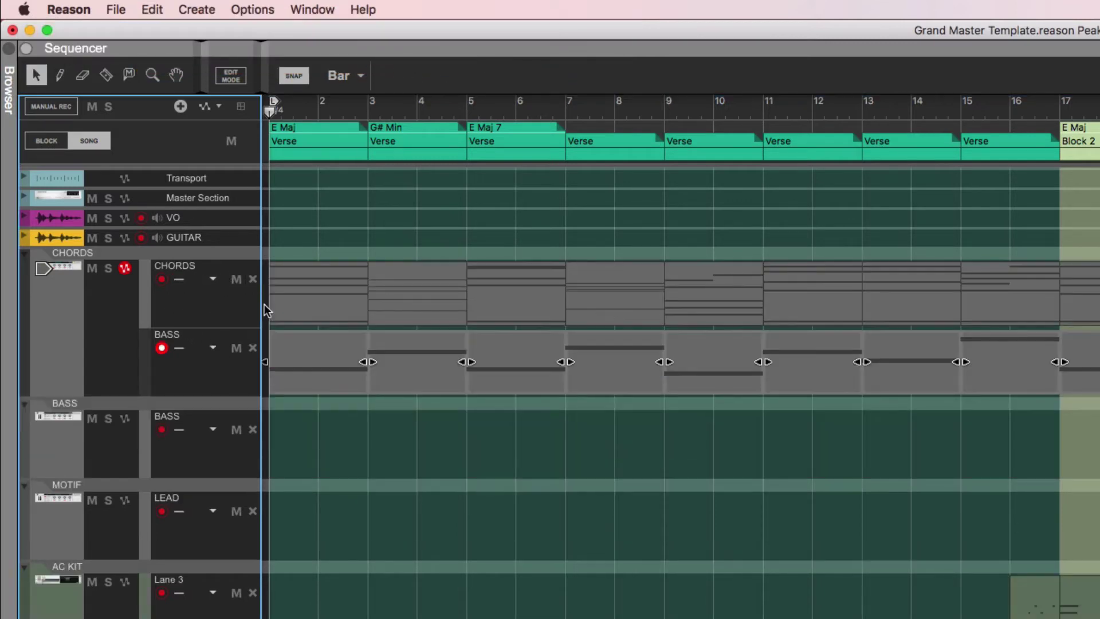
pyautogui.click(315, 480)
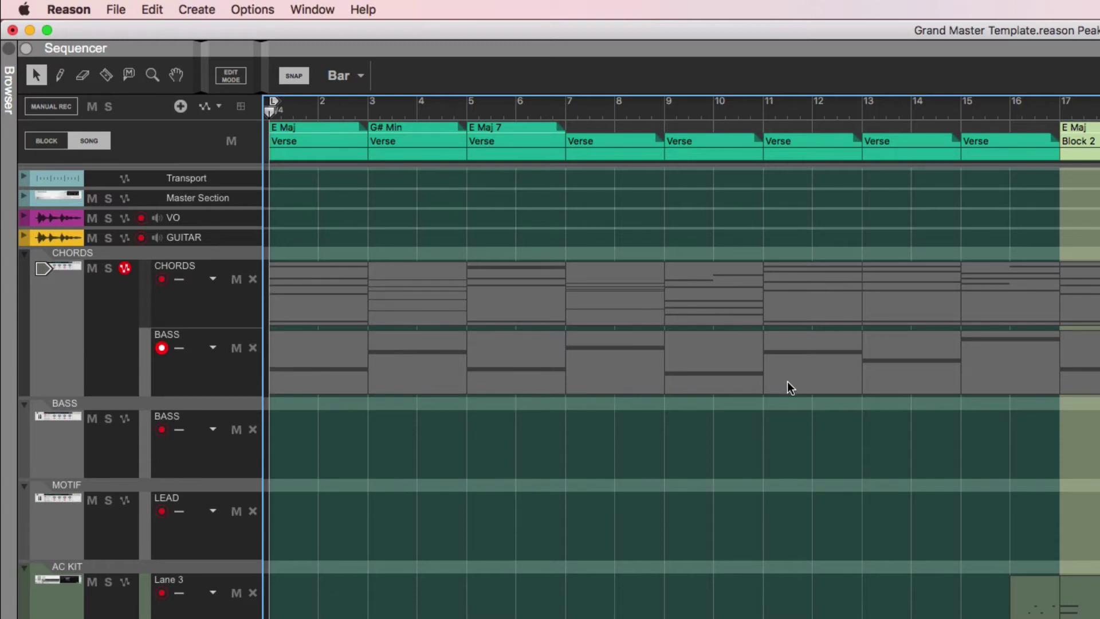
# - Duplicate all clips from the BASS lane of the CHORDS track onto the separate BASS track
pyautogui.moveTo(1094, 479); pyautogui.dragTo(290, 348)
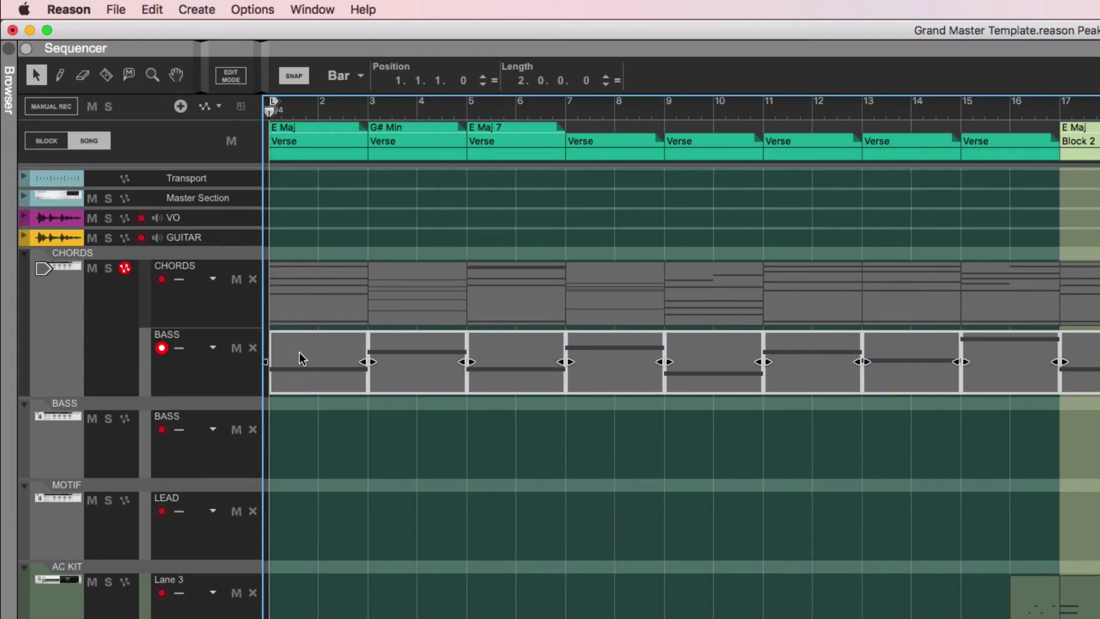
pyautogui.moveTo(308, 353); pyautogui.dragTo(306, 429)
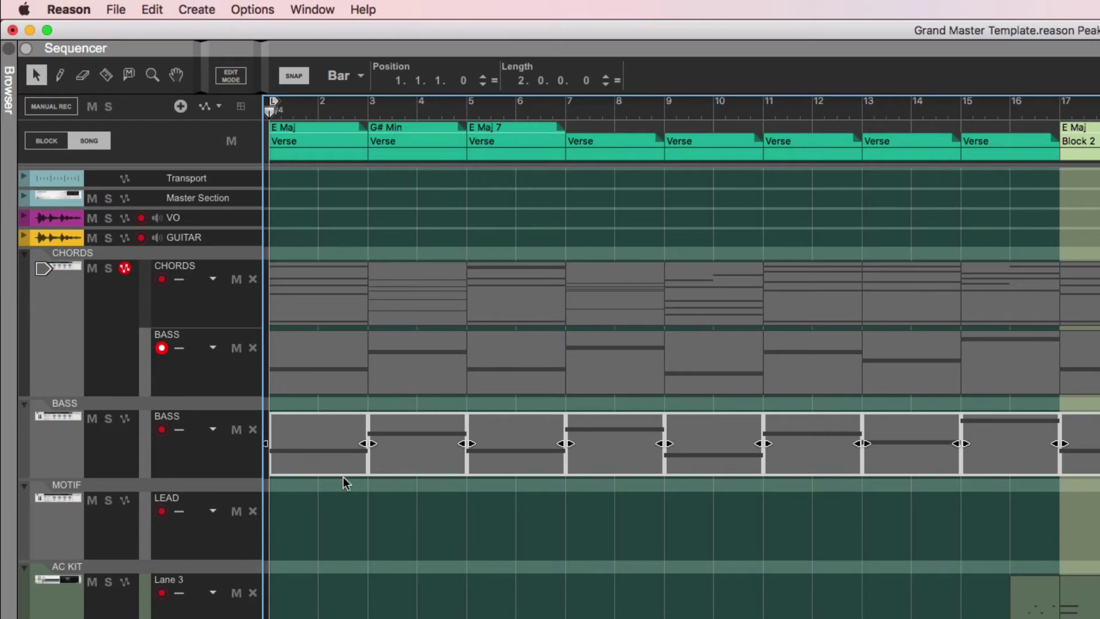
pyautogui.click(355, 519)
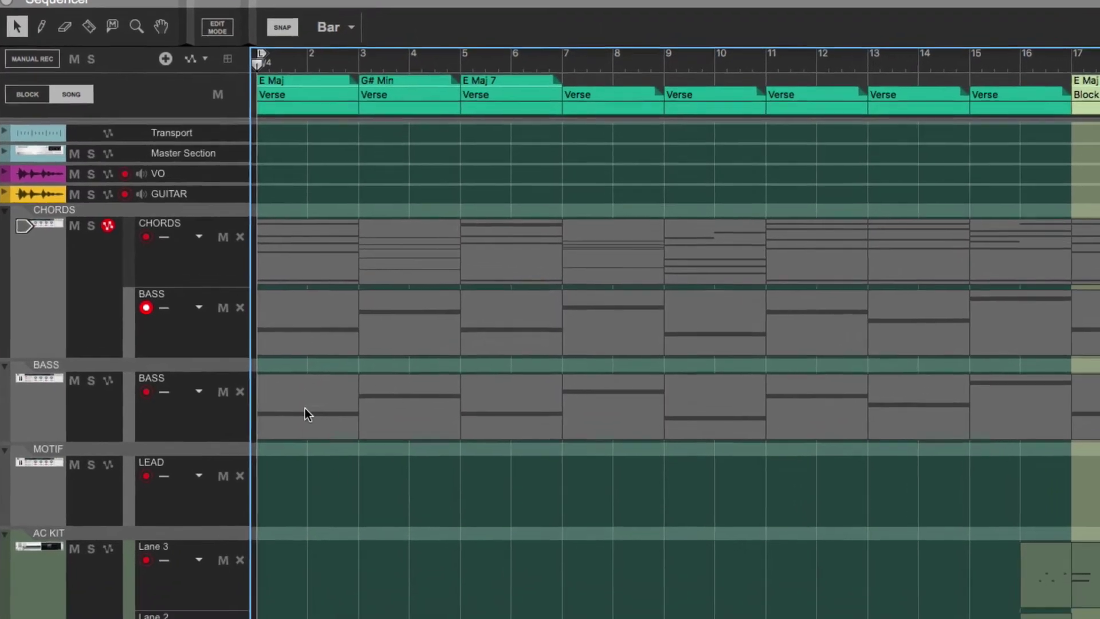
# - Inspect the notes of the first clip on the BASS track, and solo that track to listen to its playback
pyautogui.doubleClick(310, 438)
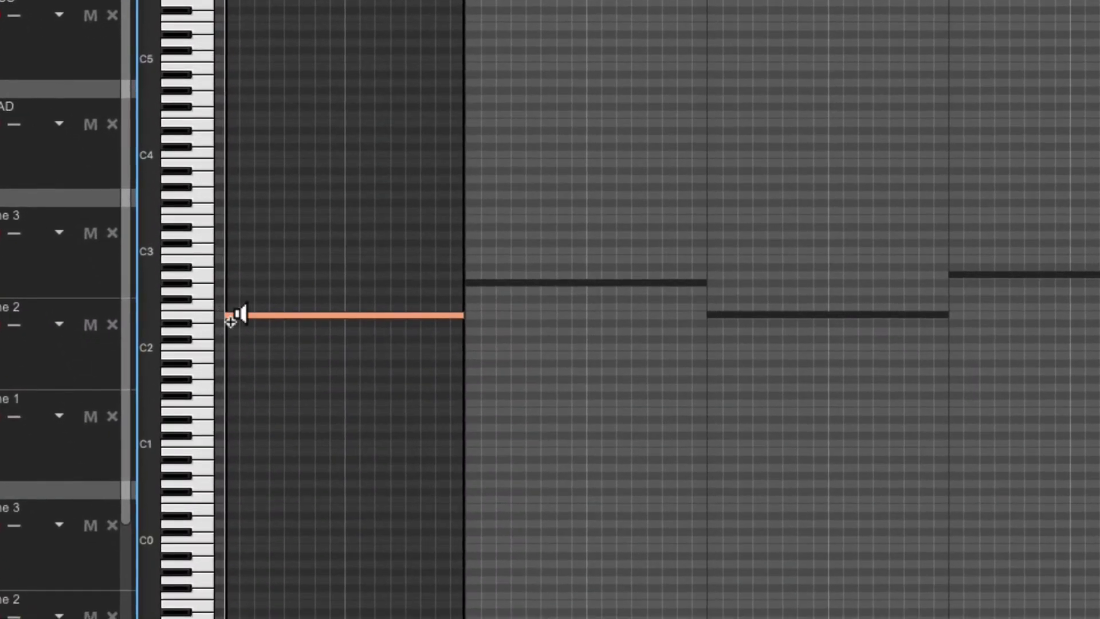
pyautogui.press('Escape')
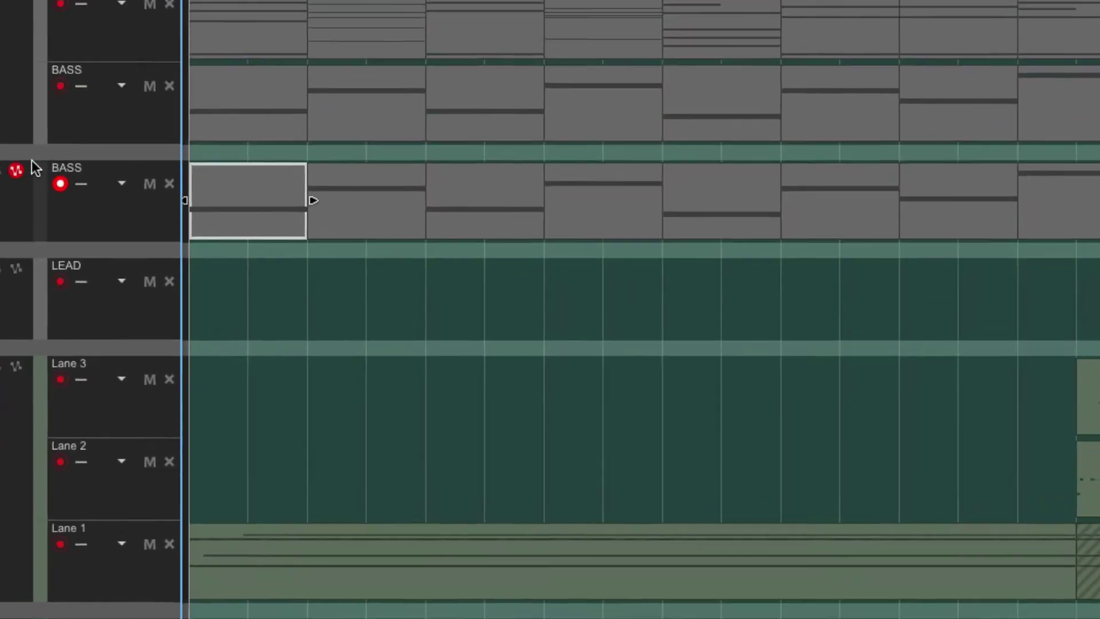
pyautogui.click(93, 381)
pyautogui.press('space')
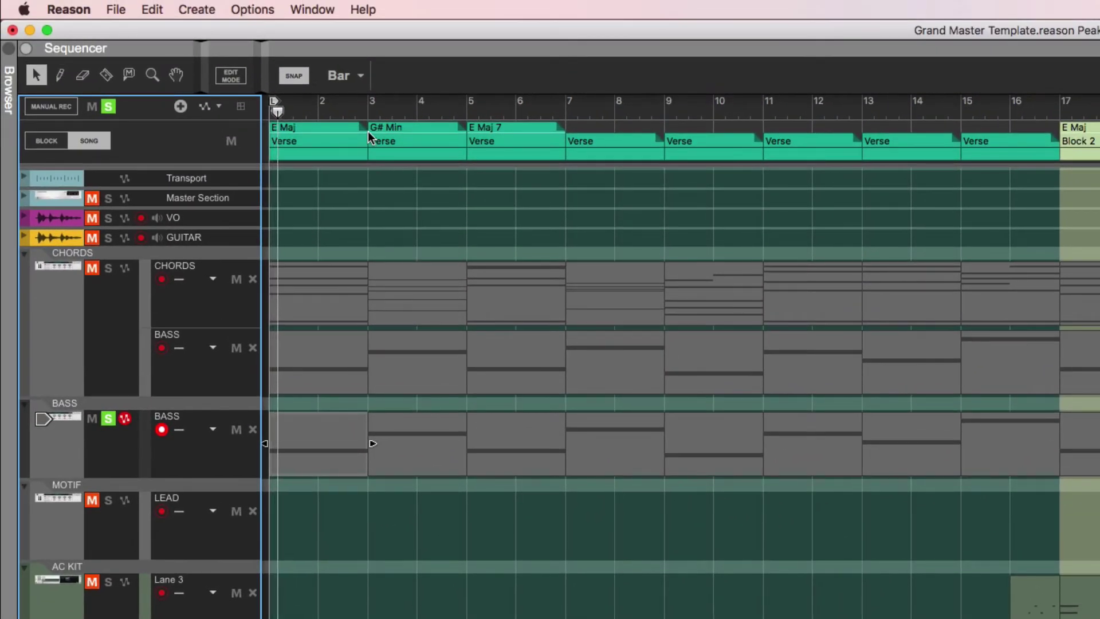
pyautogui.click(503, 569)
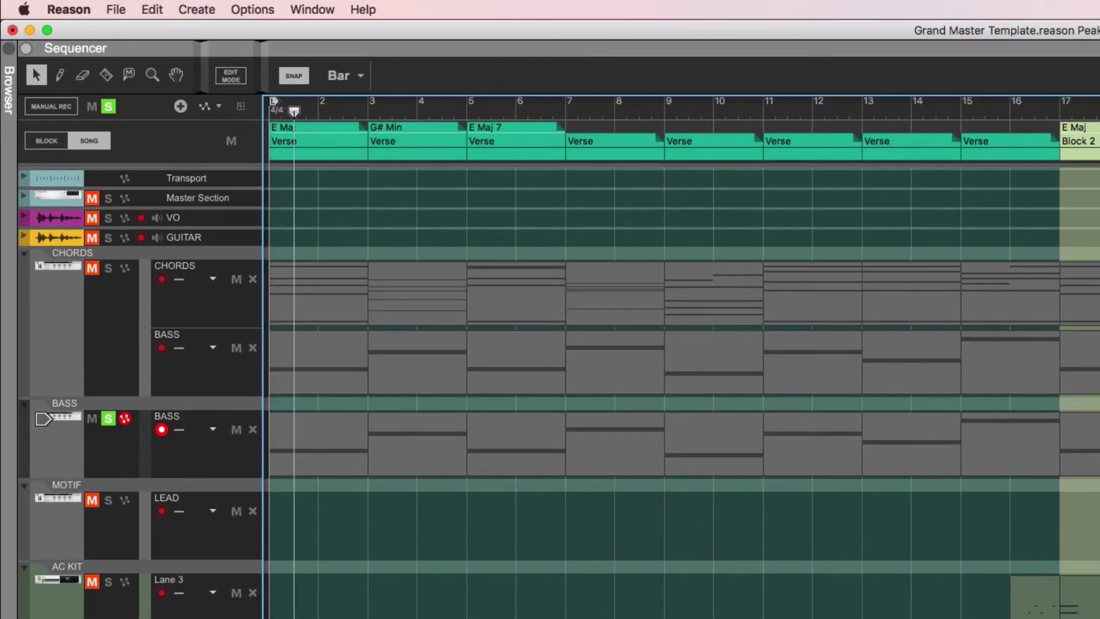
# - Transpose all clips on the separate BASS track by -12 semitones and play the result
pyautogui.moveTo(1097, 449); pyautogui.dragTo(277, 448)
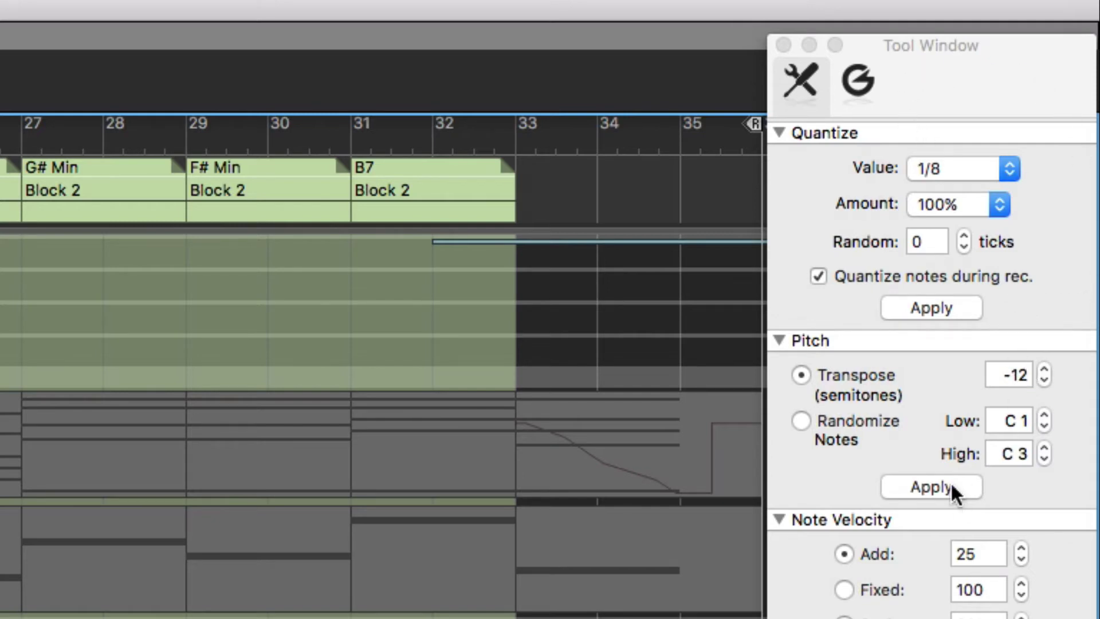
pyautogui.click(932, 486)
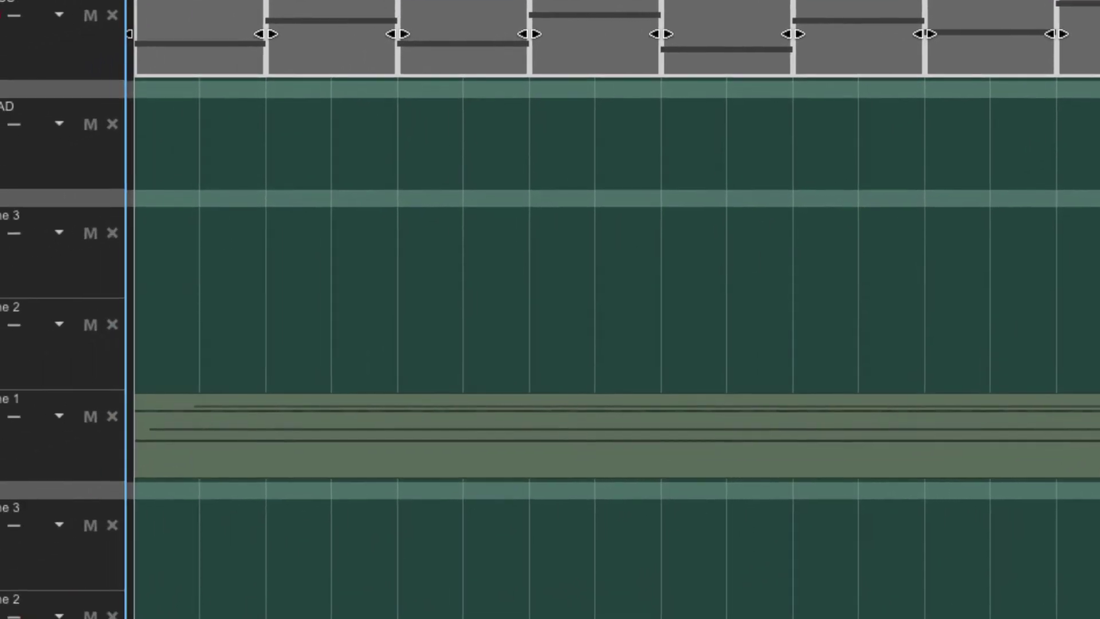
pyautogui.press('space')
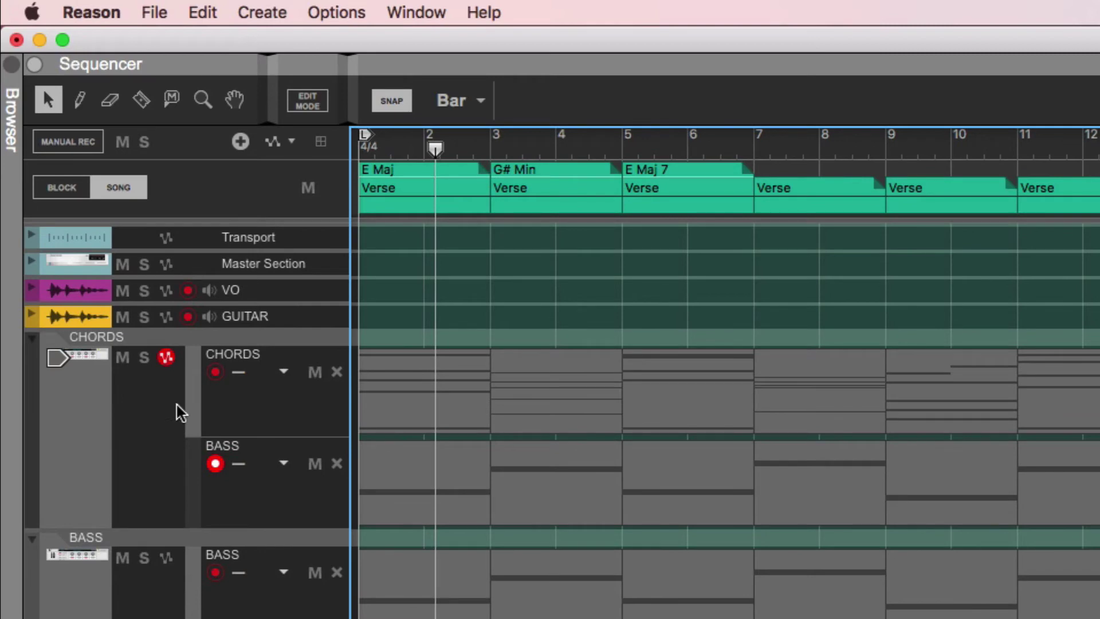
# - Rename the BASS lane within the CHORDS track as ROOT
pyautogui.click(232, 459)
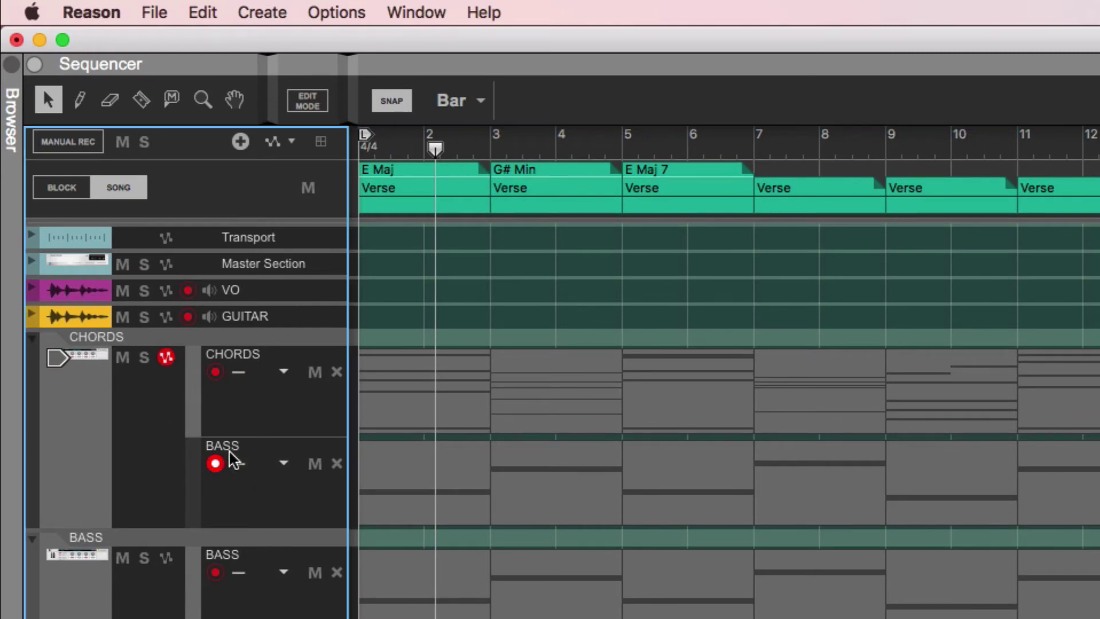
pyautogui.doubleClick(231, 453)
pyautogui.write('RO')
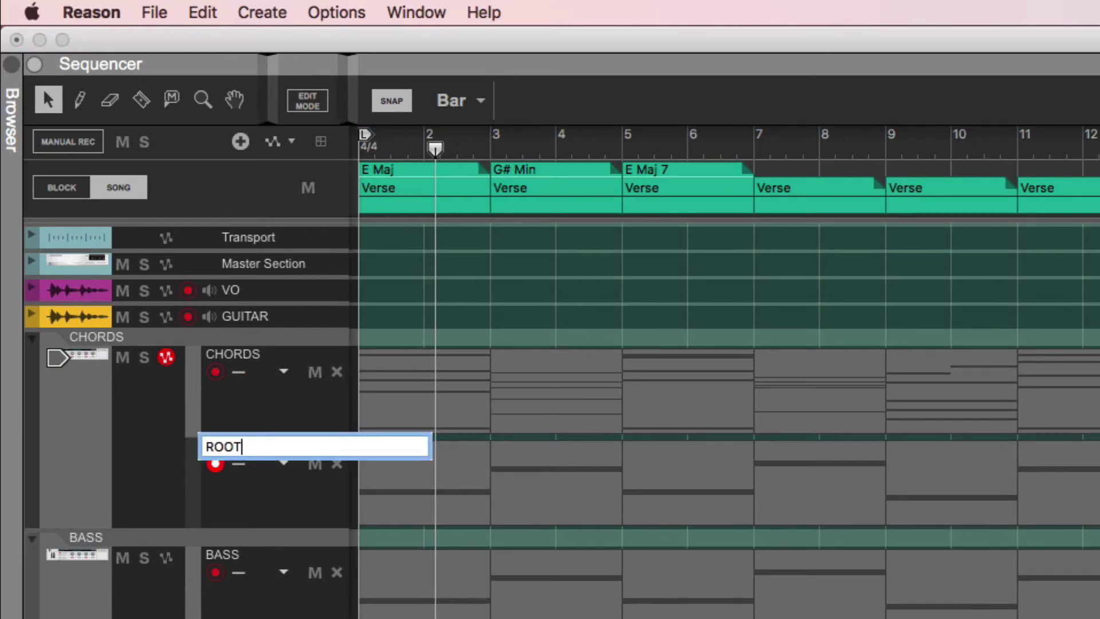
pyautogui.write('OT')
pyautogui.press('Return')
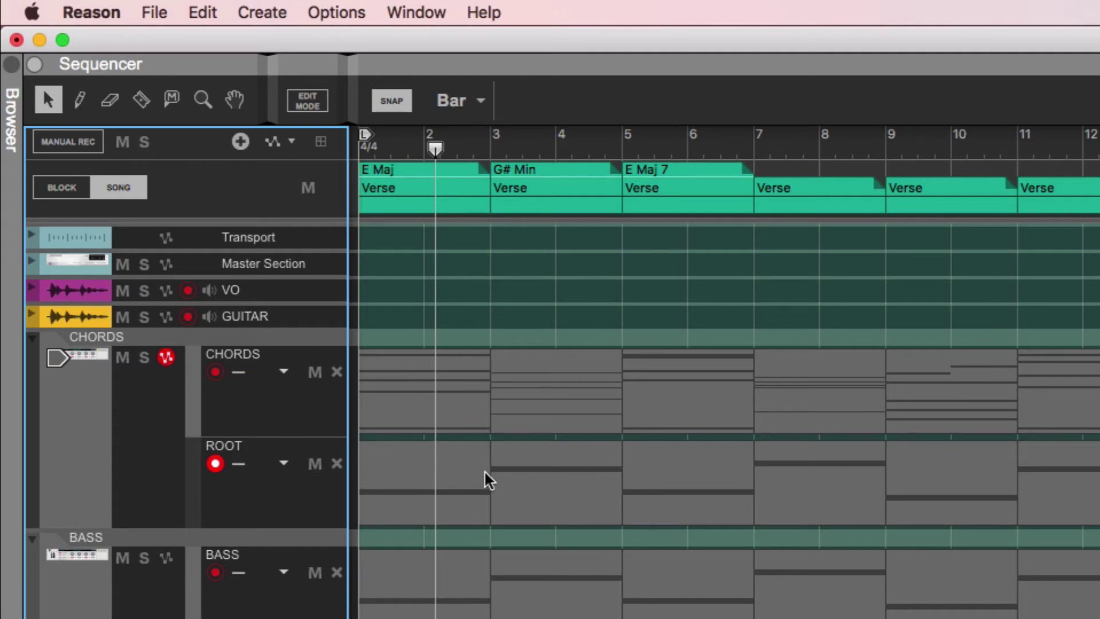